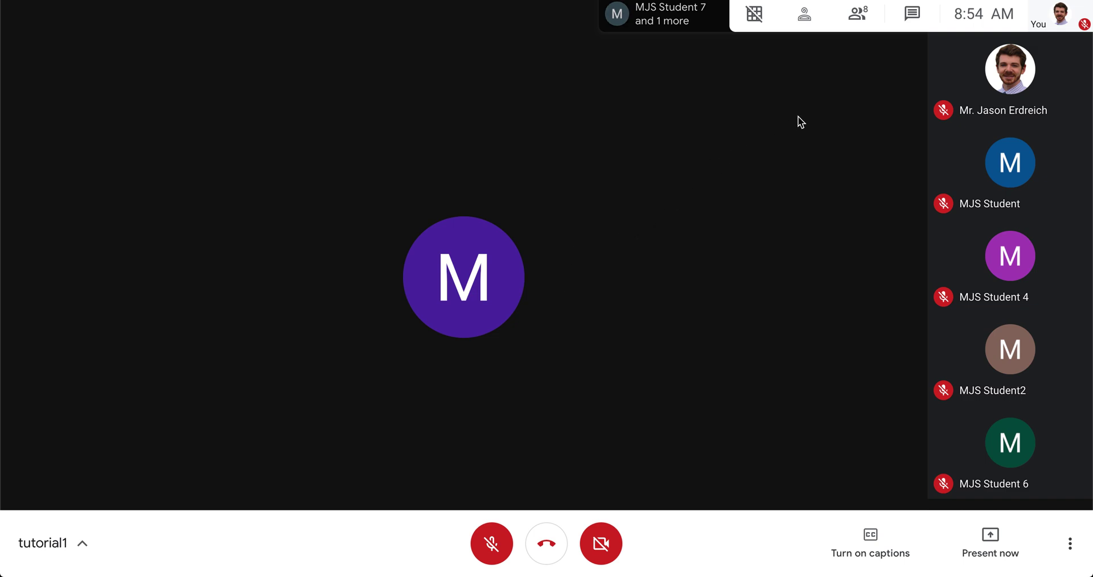
Open the meeting's attendance list and refresh it from the current participants
left_click(805, 15)
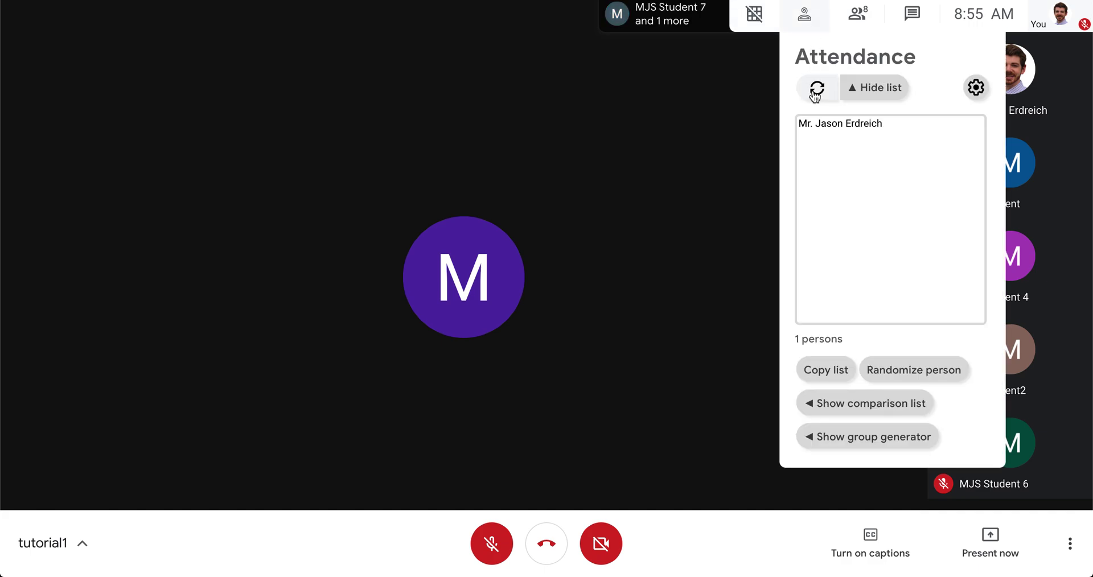
mouse_move(757, 24)
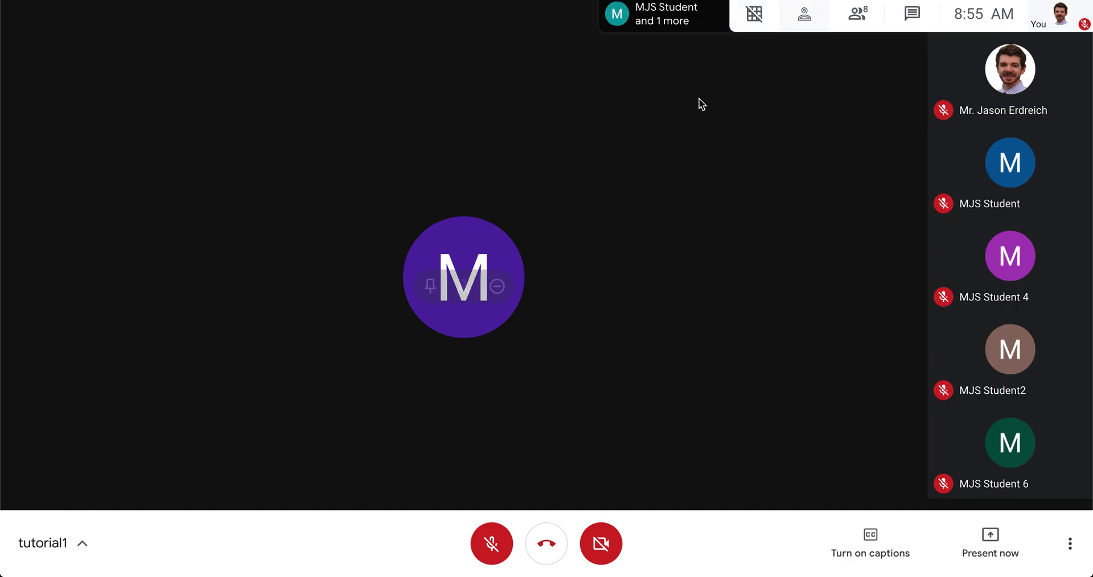
mouse_move(804, 17)
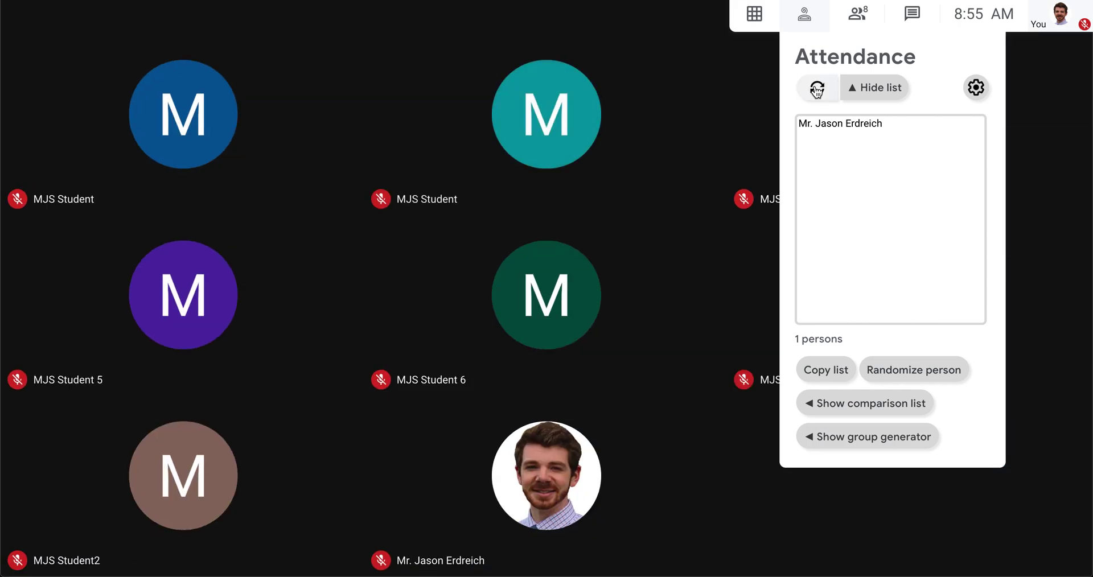
left_click(817, 89)
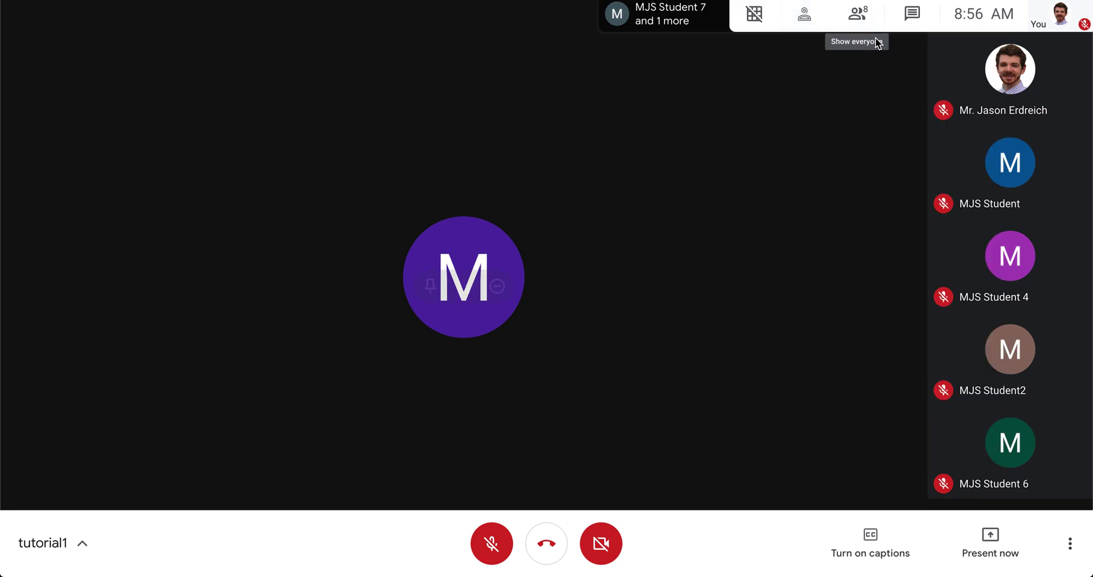
View the meeting's full participant list and close it again
left_click(867, 22)
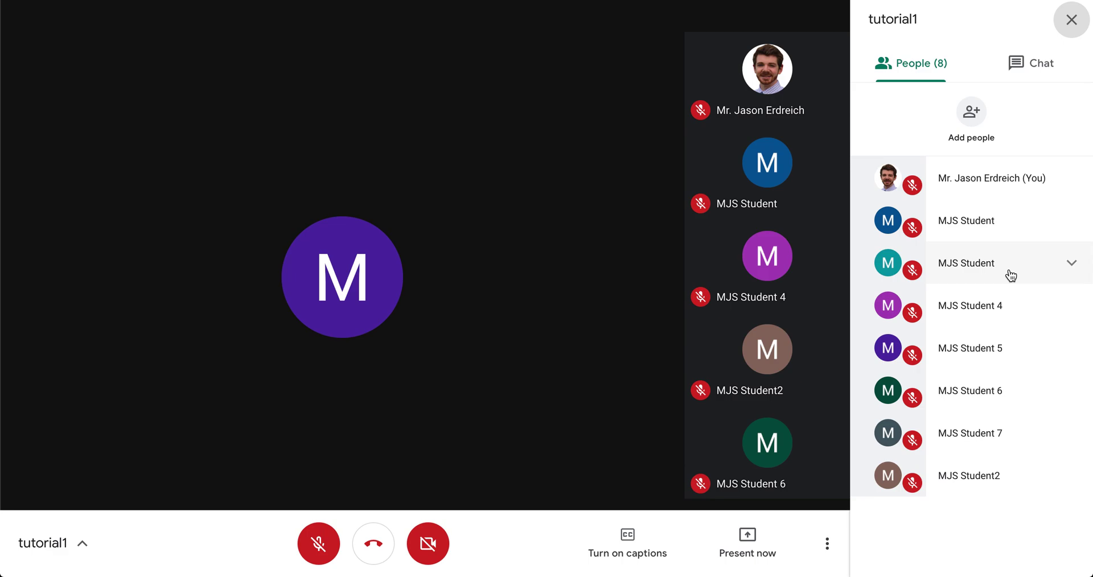
left_click(1070, 21)
Return to the attendance list and look through its settings without changing any option
left_click(804, 13)
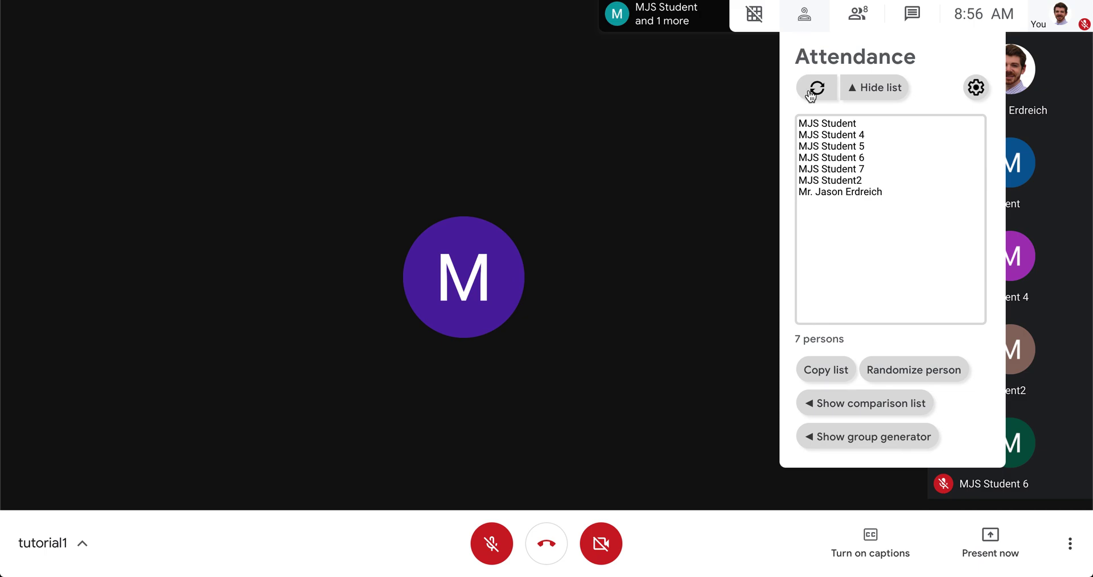
left_click(976, 87)
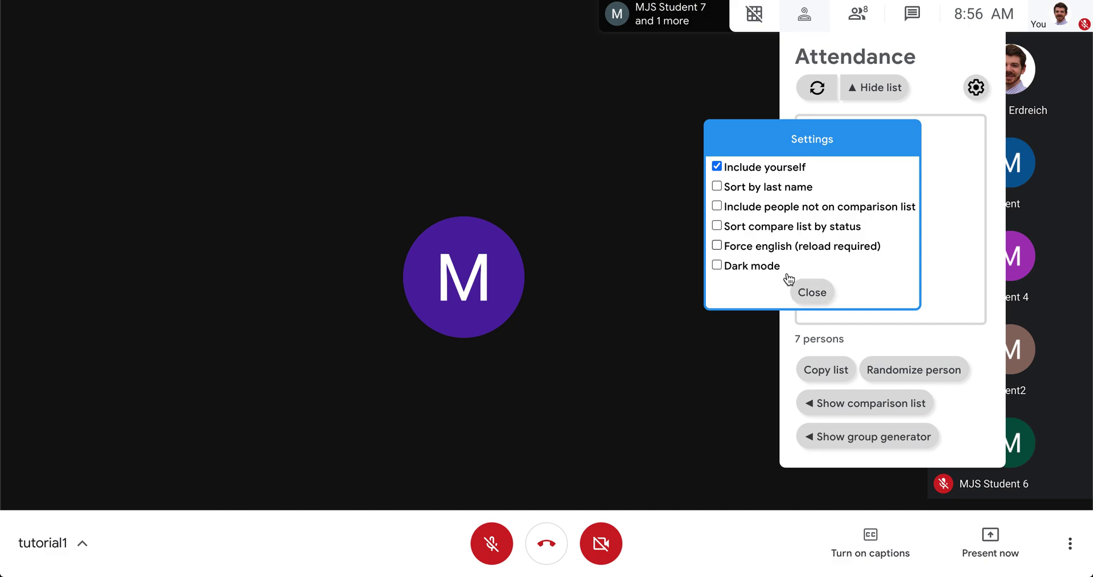
left_click(812, 292)
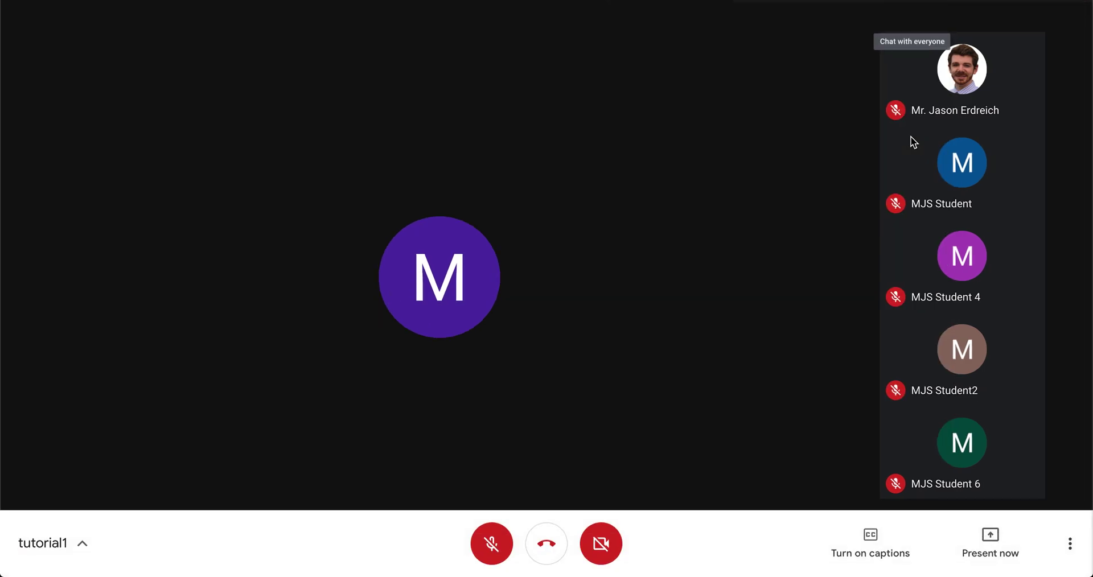
Post the copied attendance list to everyone in the meeting chat and close the chat
type("MJS Student MJS Student 4 MJS Student 5 MJS Student 6 MJS Student 7 MJS Student2 Mr. Jason Erdreich")
key("Return")
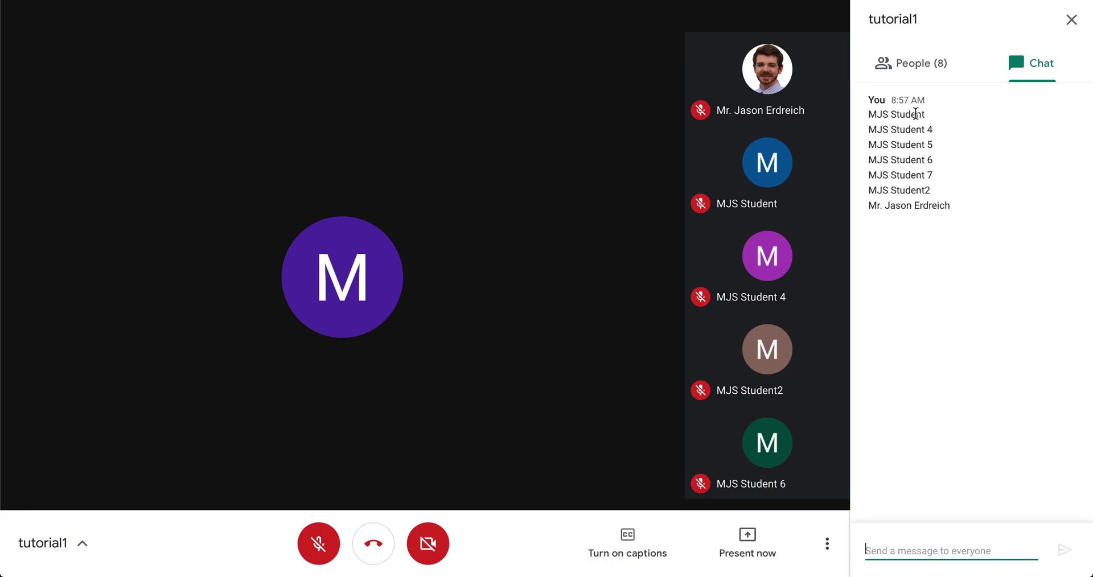
left_click(1073, 21)
Pick a random person from the attendance list and dismiss the result
left_click(802, 22)
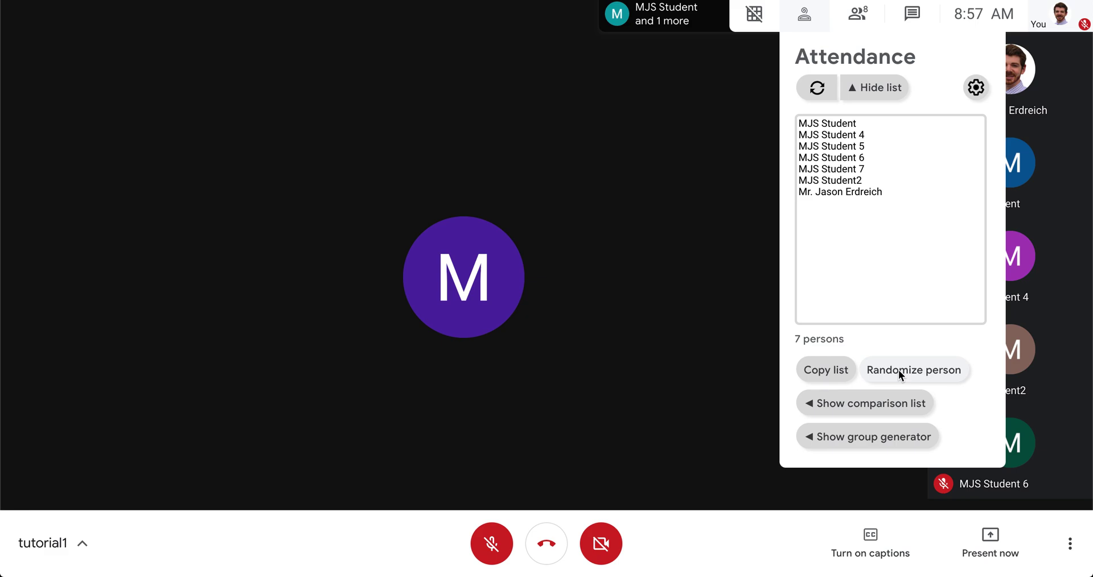
left_click(899, 371)
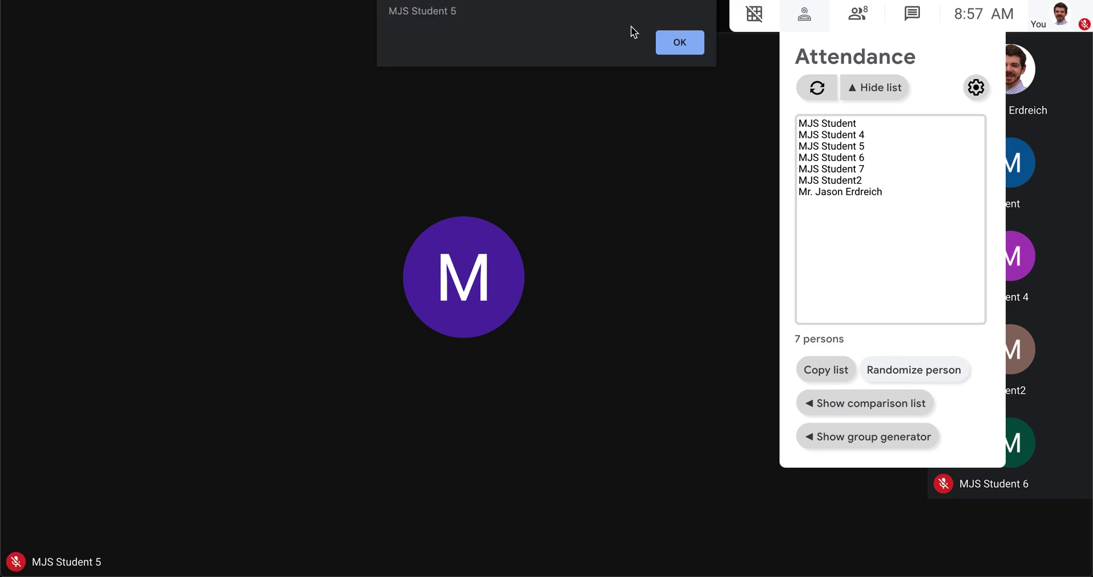
left_click(682, 44)
Show the comparison list and fill it with the copied attendee names
left_click(807, 8)
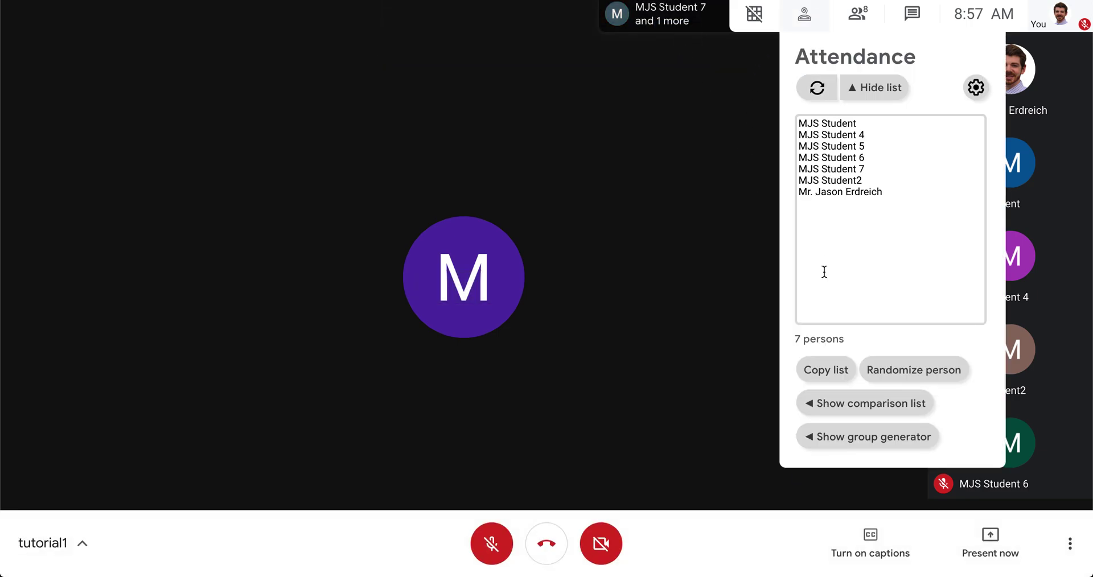
left_click(841, 403)
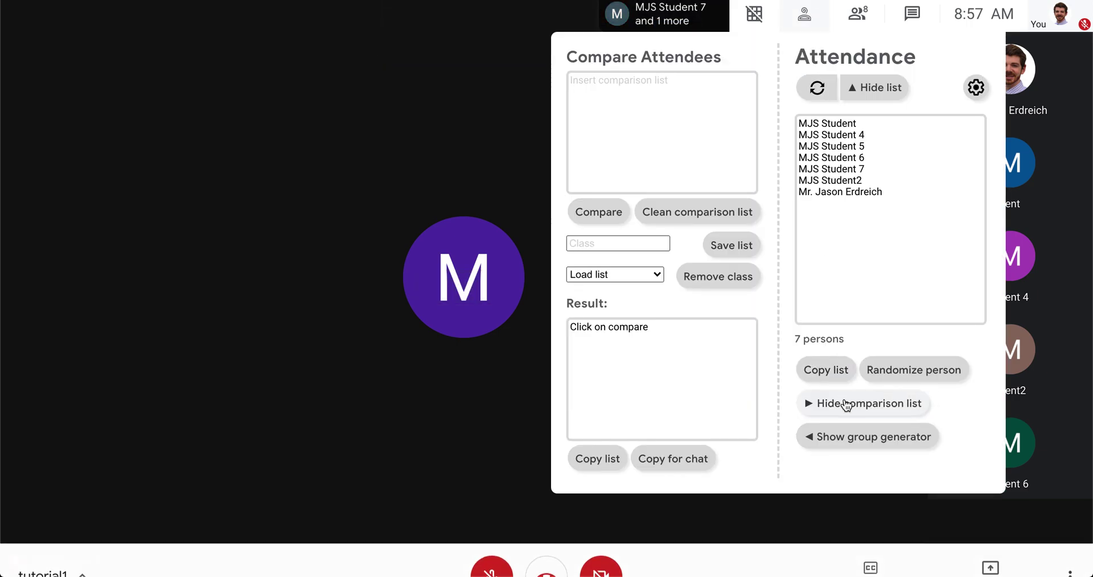
left_click(681, 109)
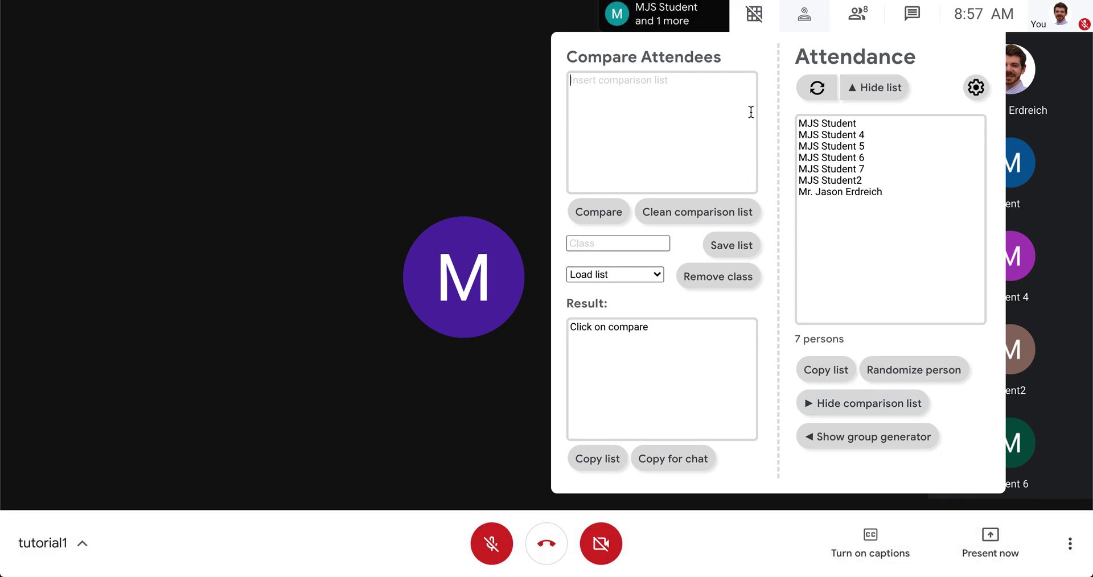
type("MJS Student MJS Student 4 MJS Student 5 MJS Student 6 MJS Student 7 MJS Student2 Mr. Jason Erdreich")
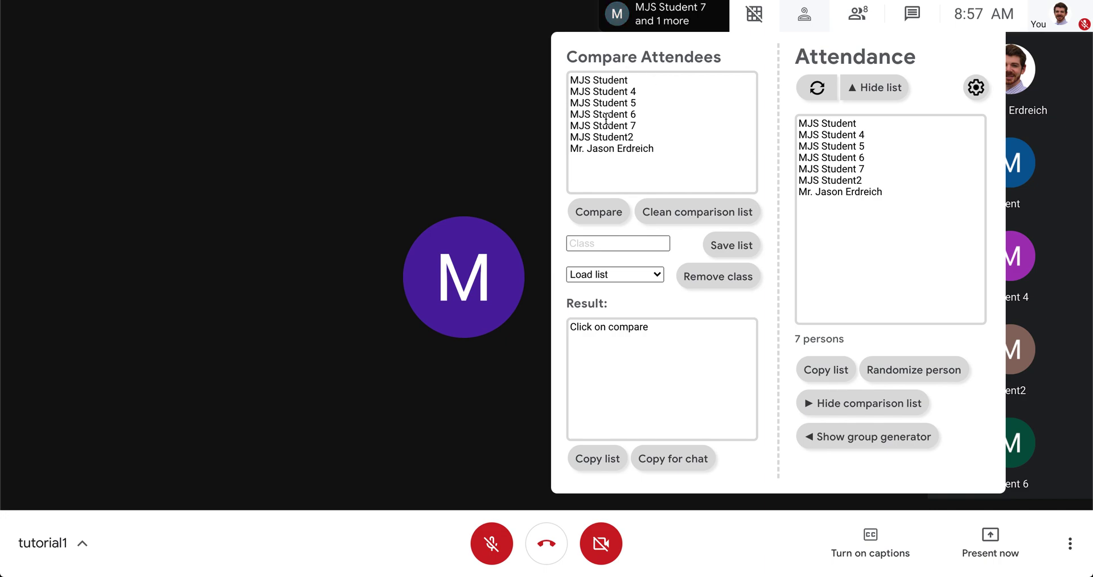
Name the comparison list's class "Period 1"
left_click(610, 238)
type("POEr")
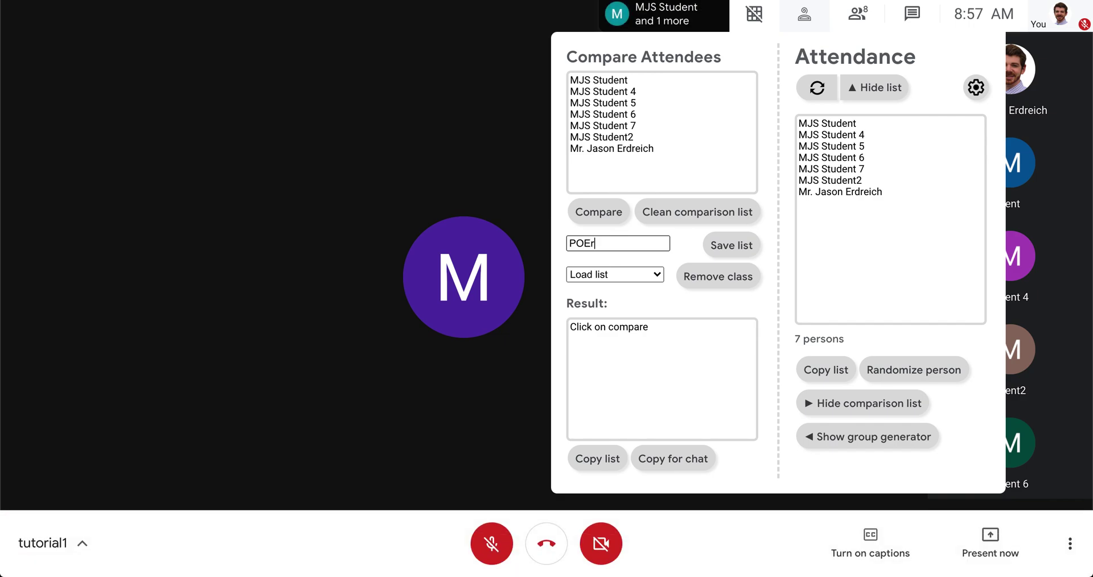
type("riod 1")
Add steve jobs, bill gates and tim cook on separate lines of the comparison list, and save the list
left_click(676, 148)
key("Return")
type("steve jobs")
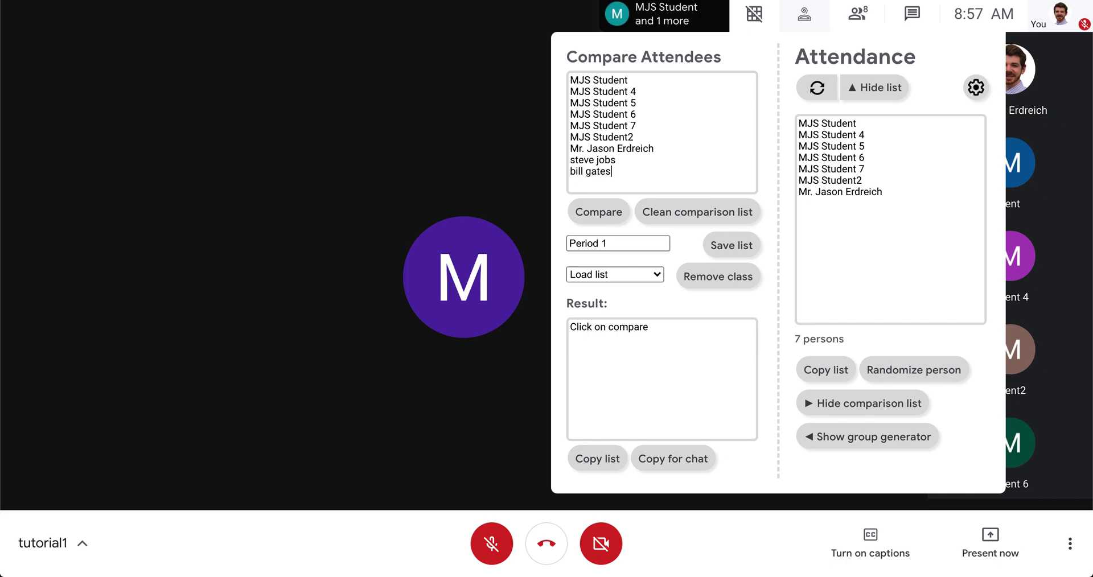
key("Return")
type("time cook")
left_click(729, 246)
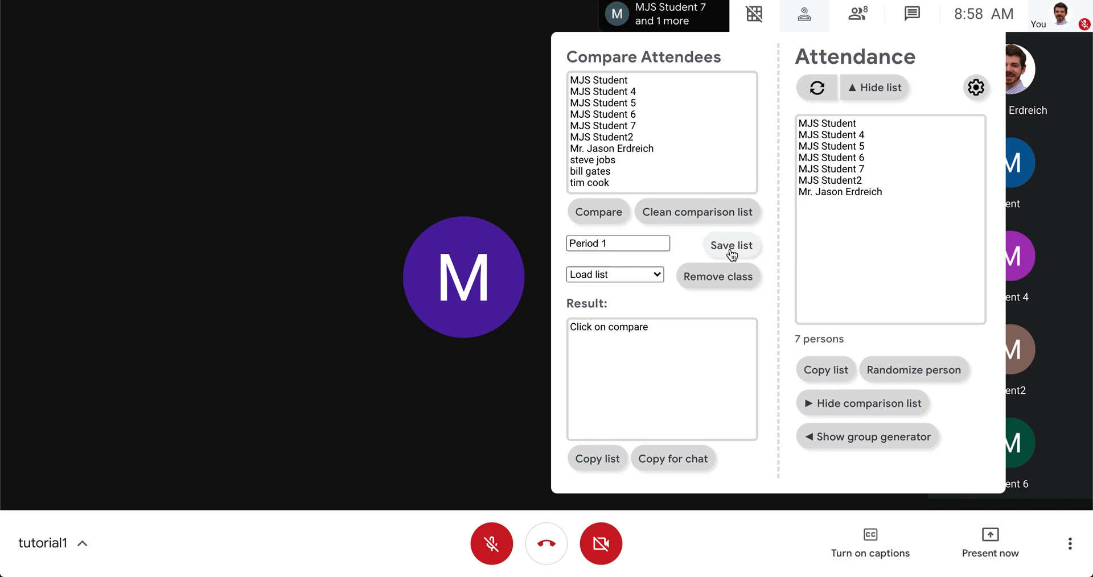
Check the saved class choices and the full set of names in the comparison list
left_click(661, 274)
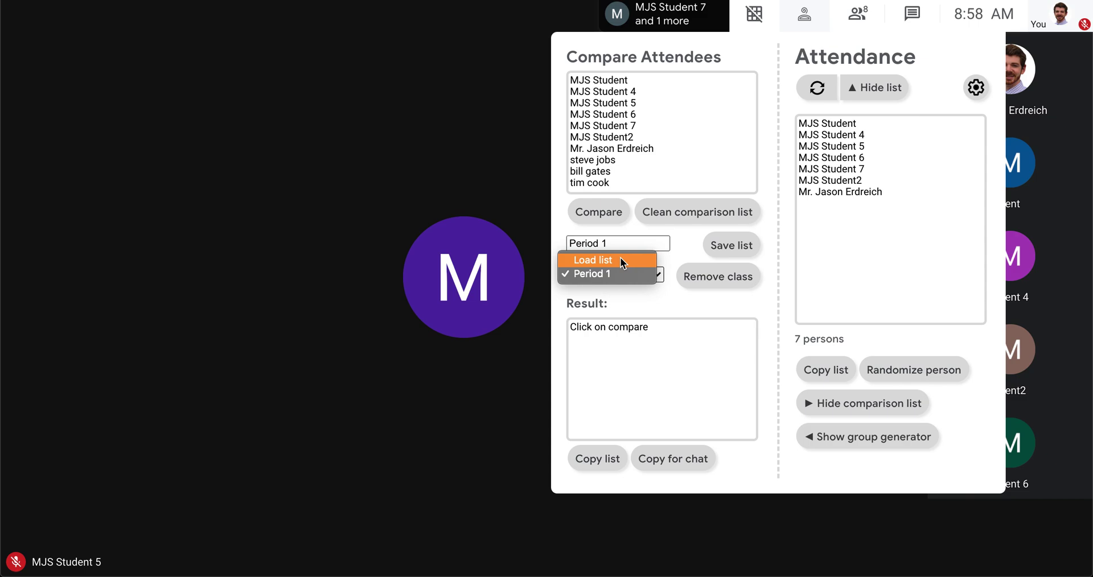
left_click(638, 175)
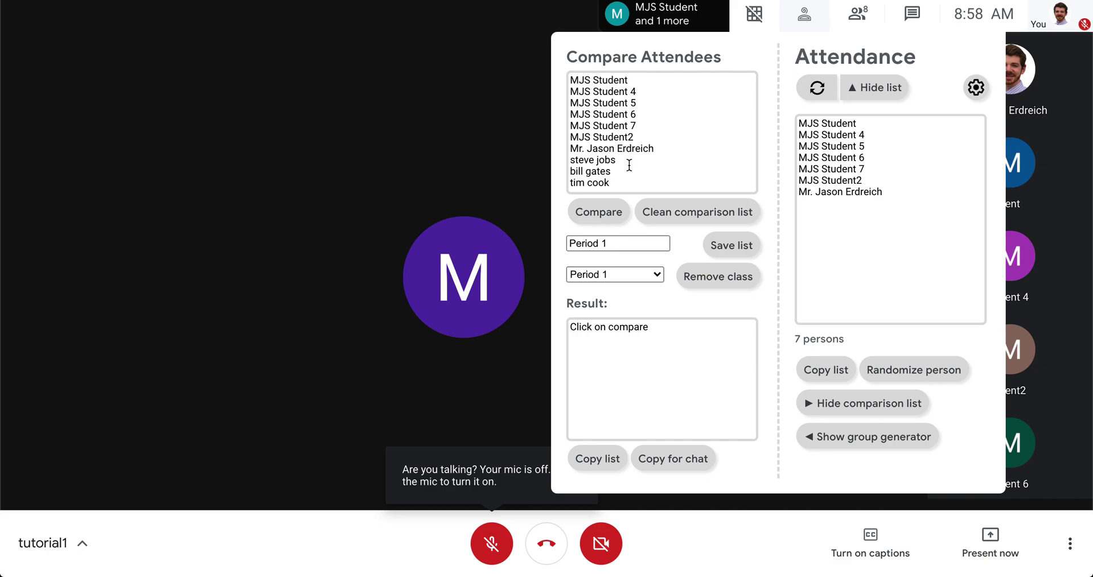
left_click_drag(621, 182, 575, 66)
left_click(612, 136)
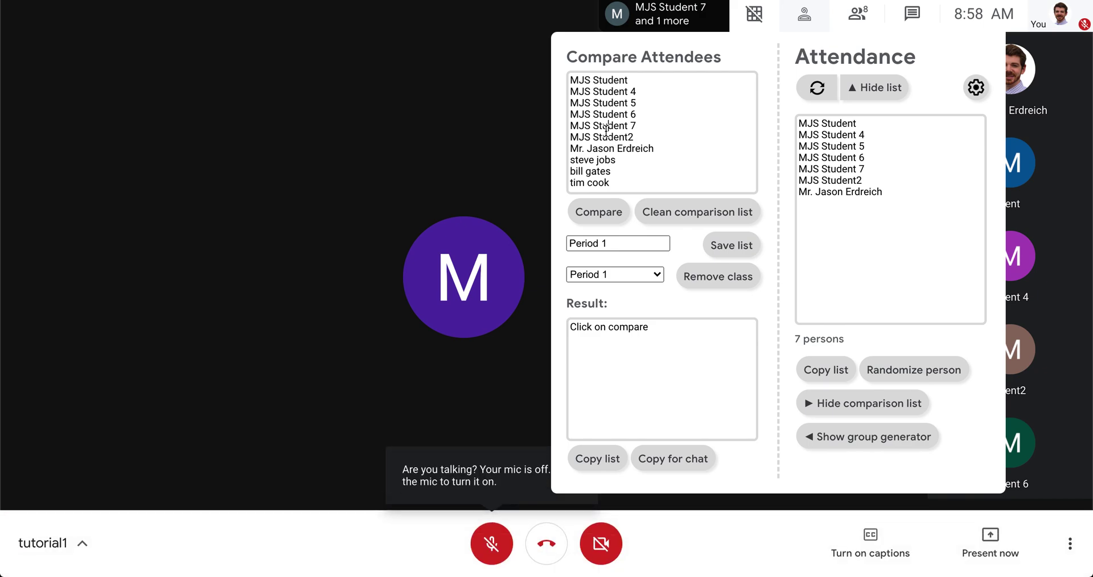
left_click_drag(621, 183, 590, 77)
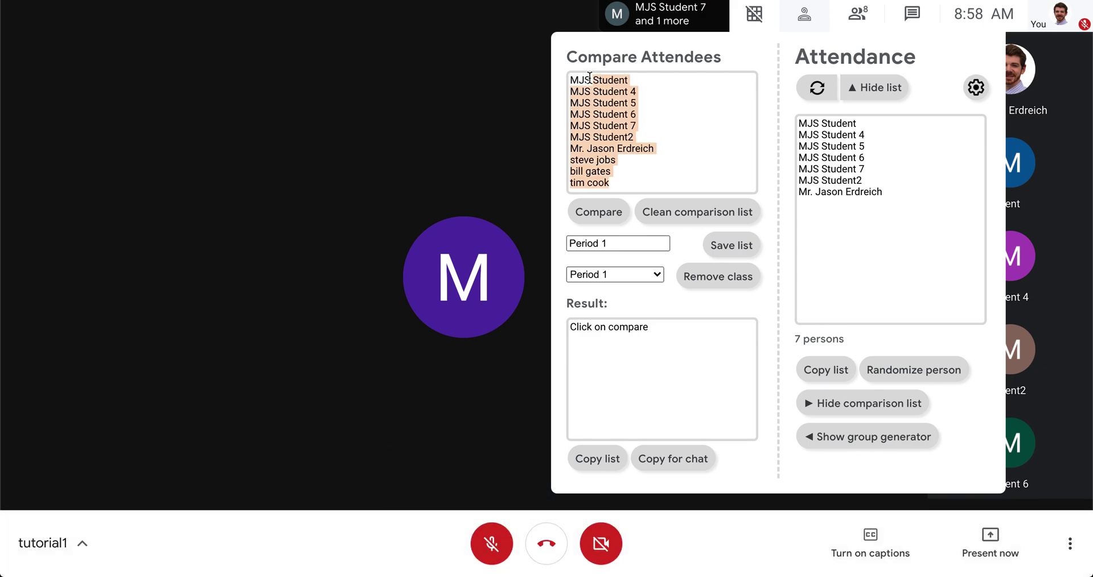
left_click(605, 102)
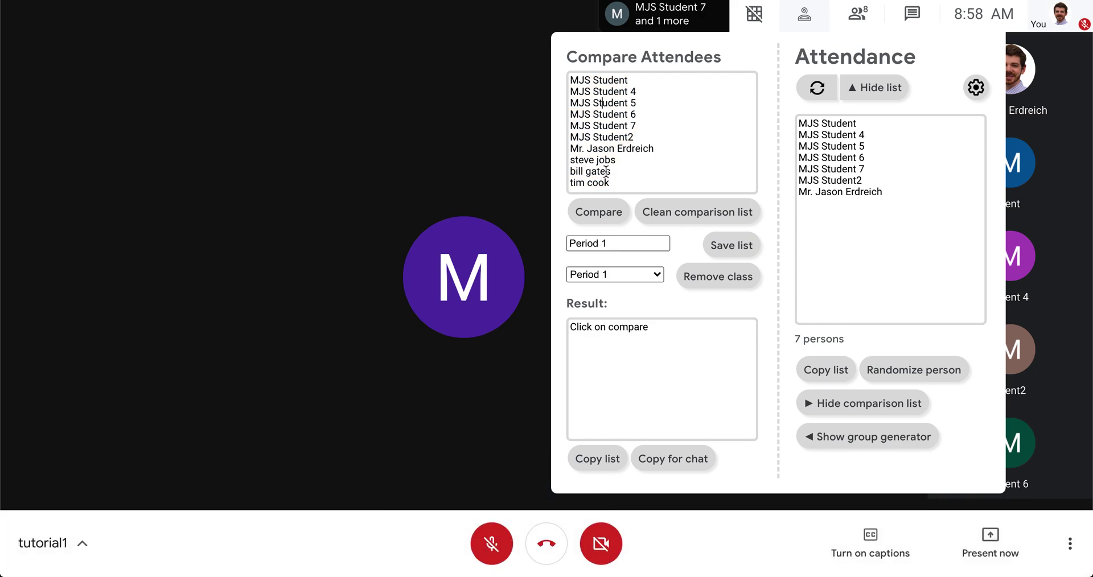
Compare the Period 1 list with the attendees and review the status of every name in the result
left_click(604, 212)
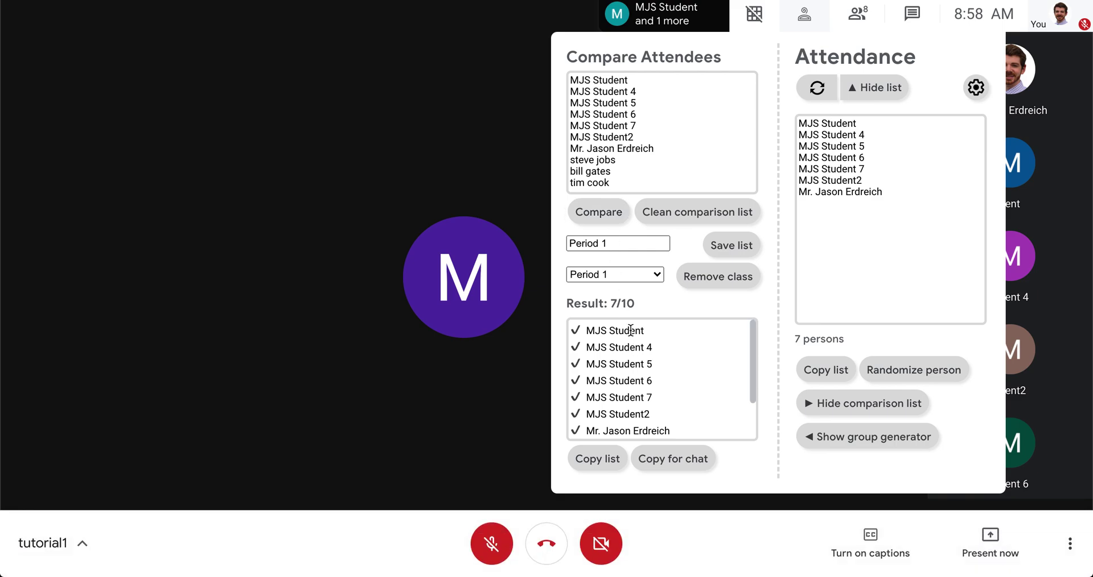
scroll(618, 356, "down", 2)
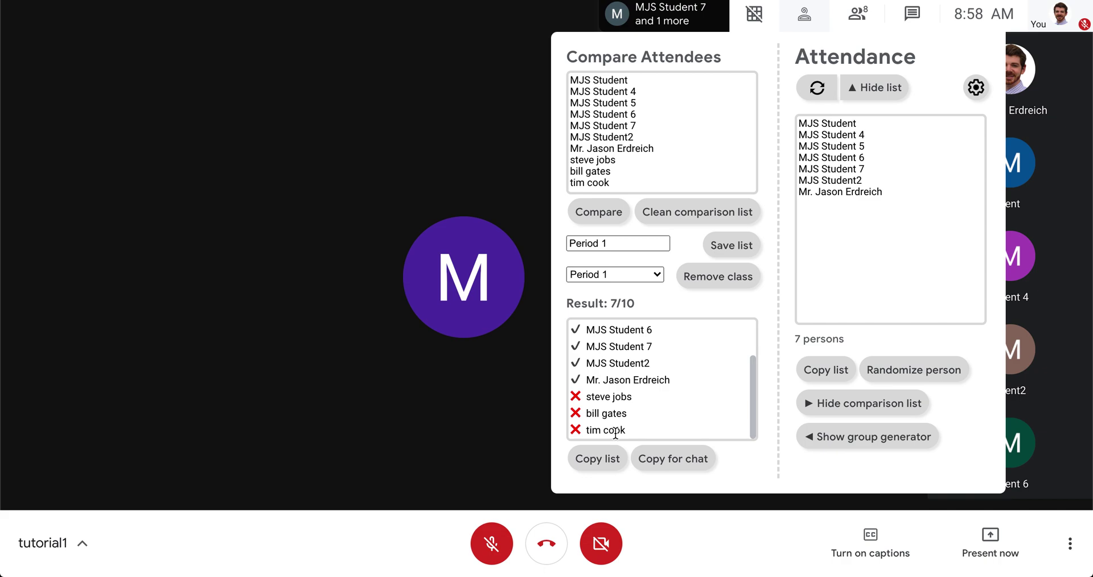
scroll(616, 422, "up", 2)
scroll(608, 370, "down", 2)
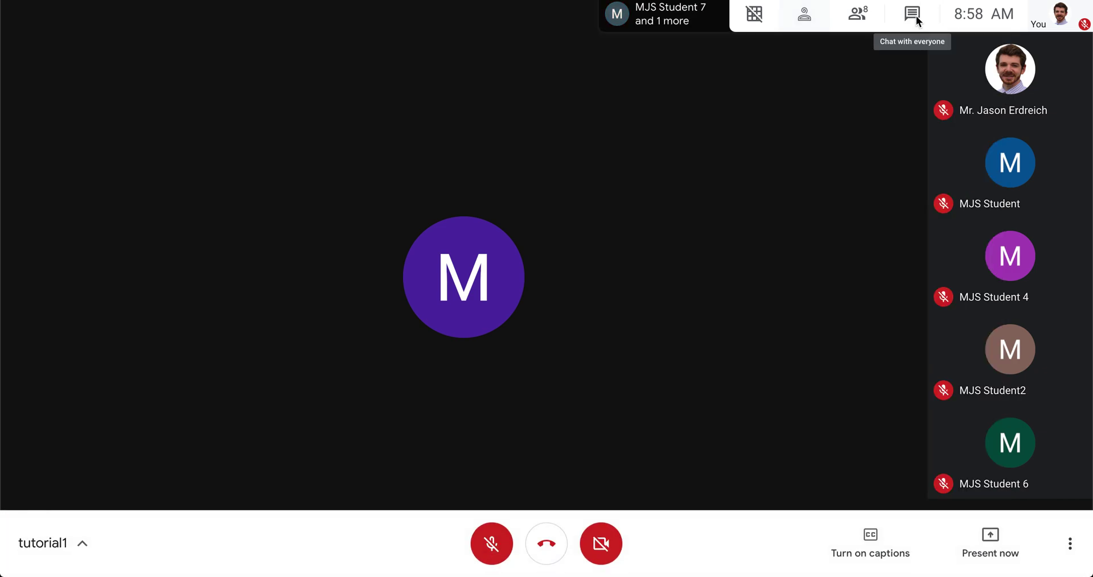
Post the copied comparison result, with its check marks and crosses, in the meeting chat
left_click(913, 15)
type("✔ MJS Student ✔ MJS Student 4 ✔ MJS Student 5 ✔ MJS Student 6 ✔ MJS Student 7 ✔ MJS Student2 ✔ Mr. Jason Erdreich ❌ steve jobs ❌ bill gates ❌ tim cook")
key("Return")
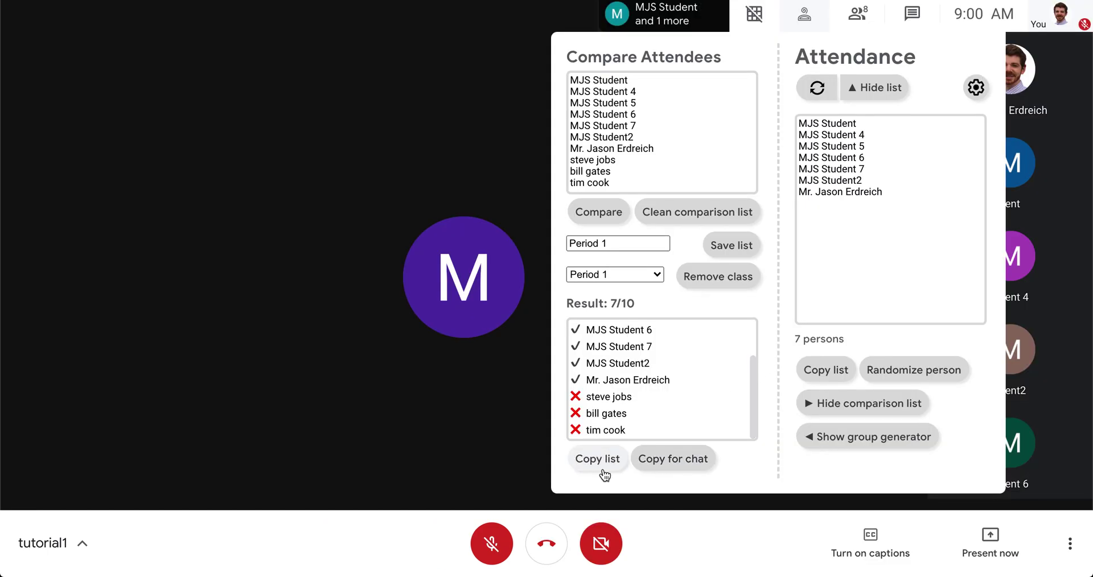
Copy the comparison result in chat format and refresh the attendance list
left_click(641, 462)
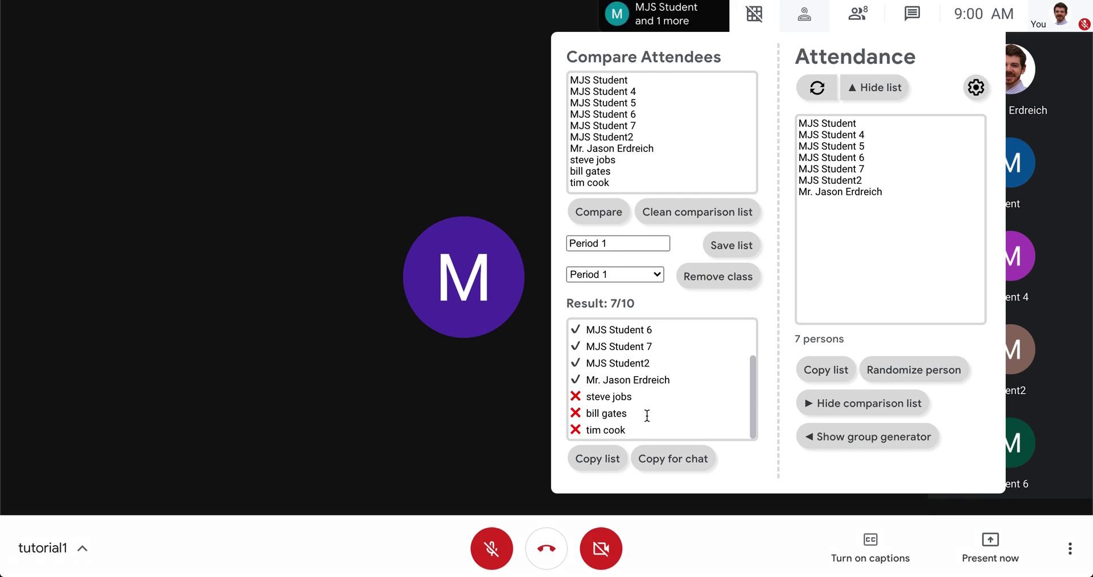
left_click(824, 94)
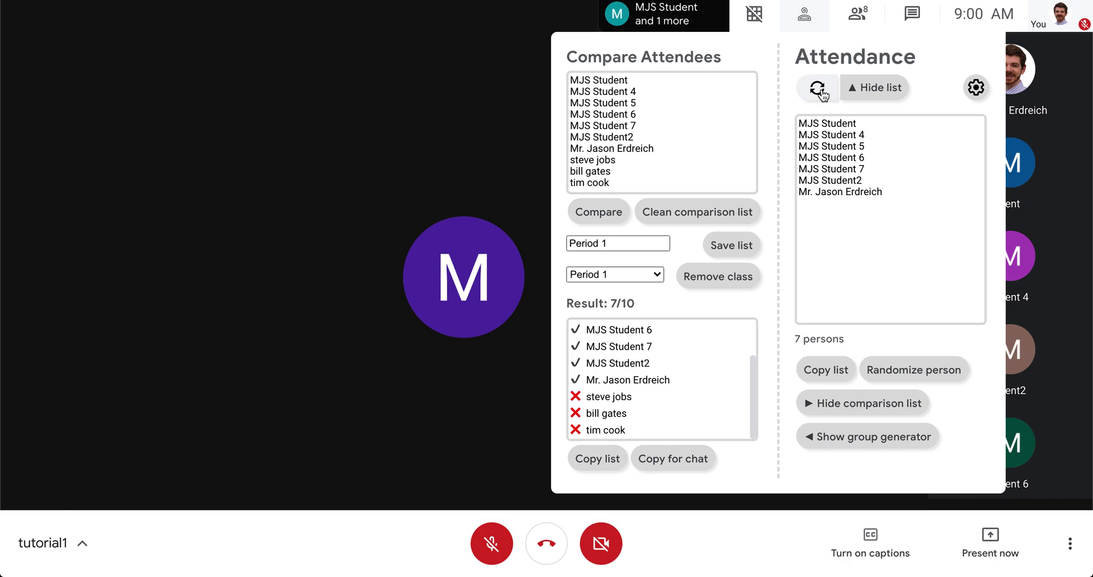